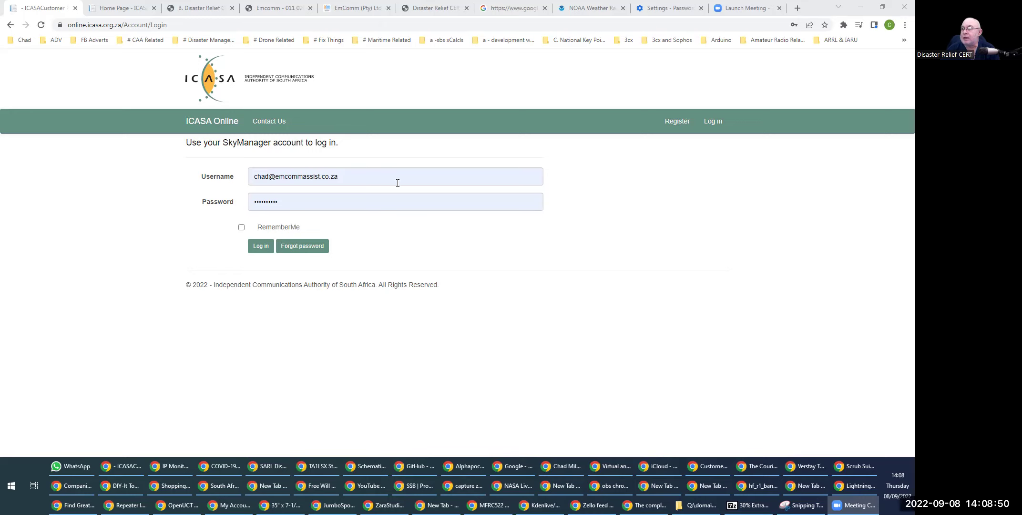
Open the new-account registration form and fill in the applicant's e-mail address.
{"action": "left_click", "coordinate": [673, 128]}
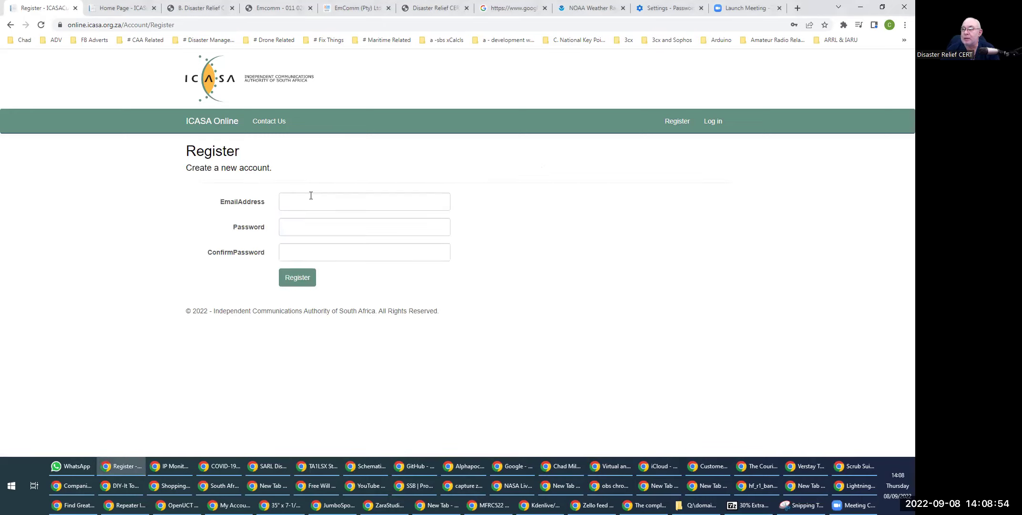
{"action": "left_click", "coordinate": [310, 196]}
{"action": "left_click", "coordinate": [415, 243]}
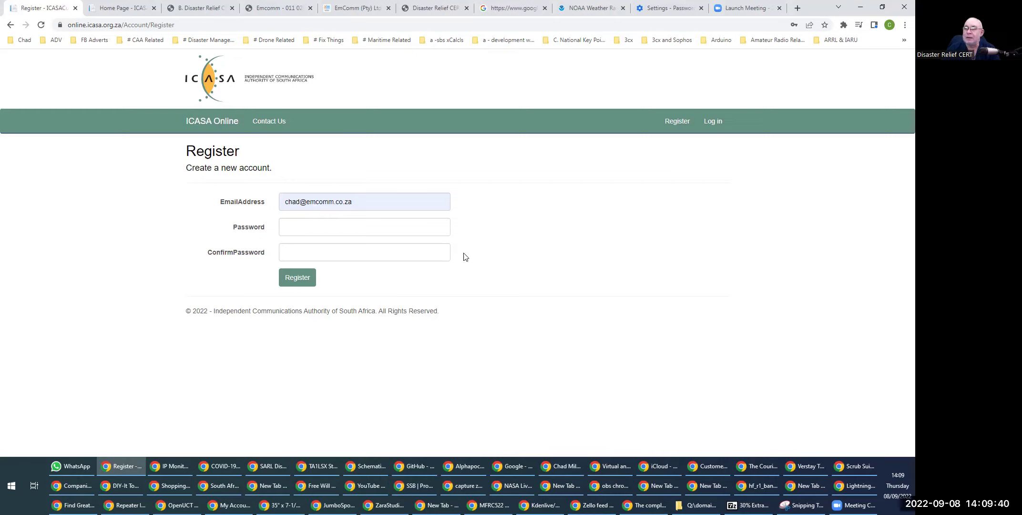
Switch to the mail program and follow the account confirmation link in the ICASA Online System e-mail.
{"action": "left_click", "coordinate": [120, 8]}
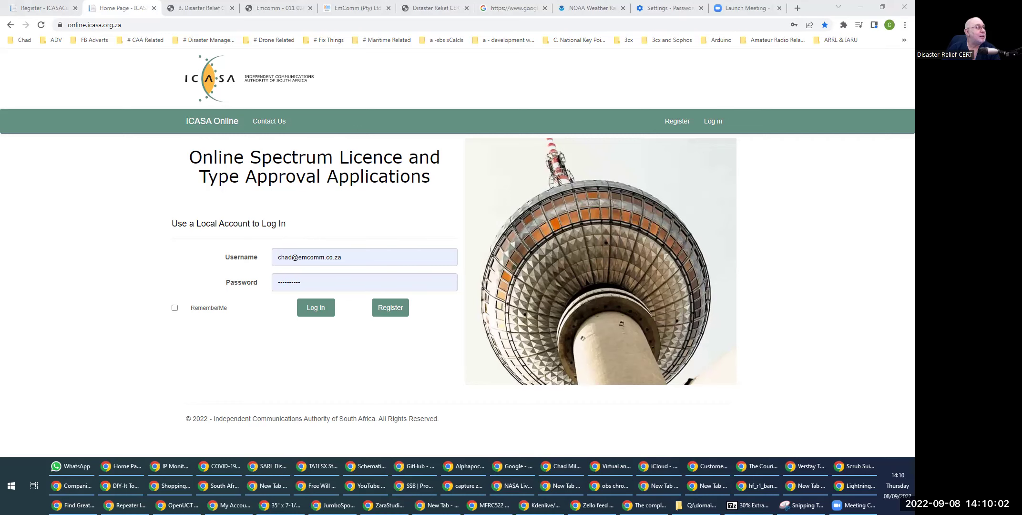
{"action": "double_click", "coordinate": [435, 161]}
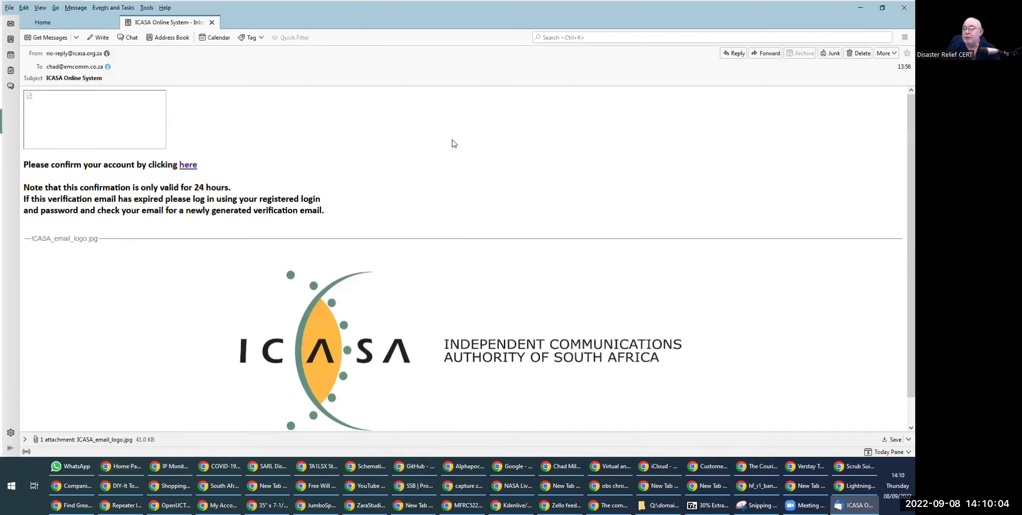
{"action": "left_click_drag", "start_coordinate": [34, 164], "coordinate": [153, 176]}
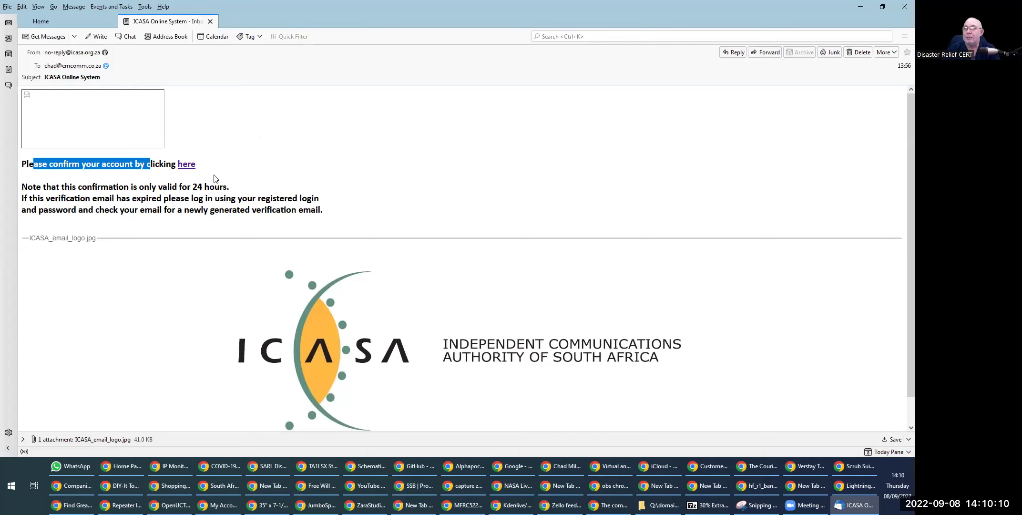
{"action": "left_click", "coordinate": [187, 164]}
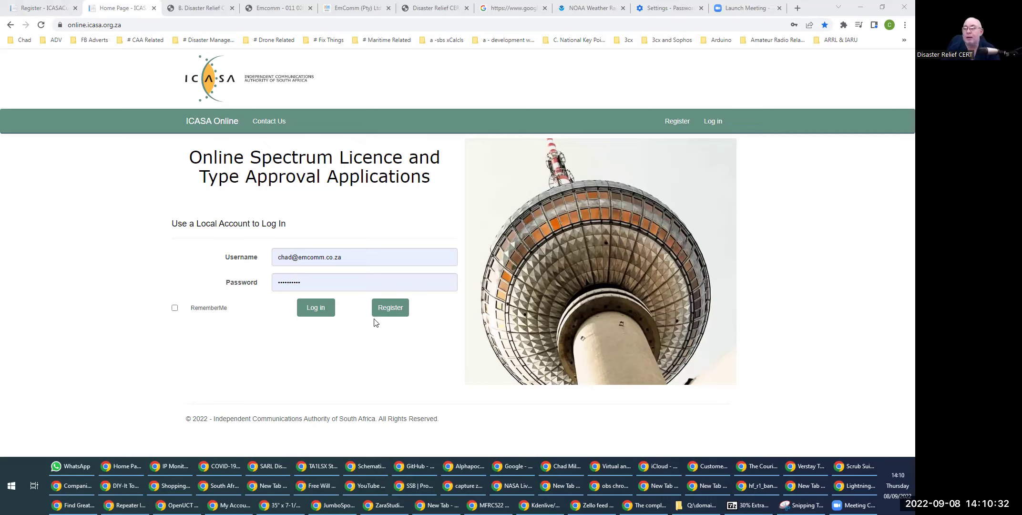
Log in to ICASA Online with the prefilled credentials and open the account's Verification Status page.
{"action": "left_click", "coordinate": [317, 309]}
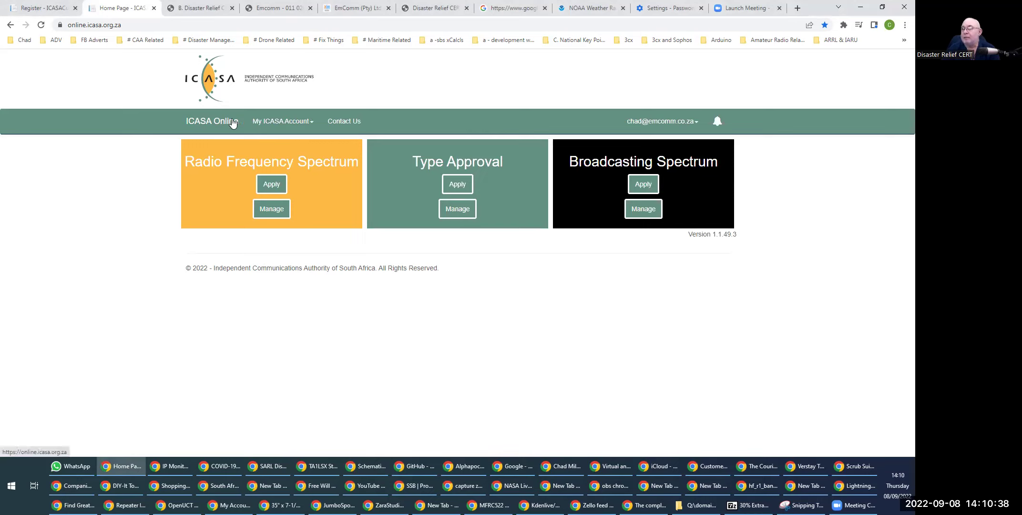
{"action": "left_click", "coordinate": [276, 123]}
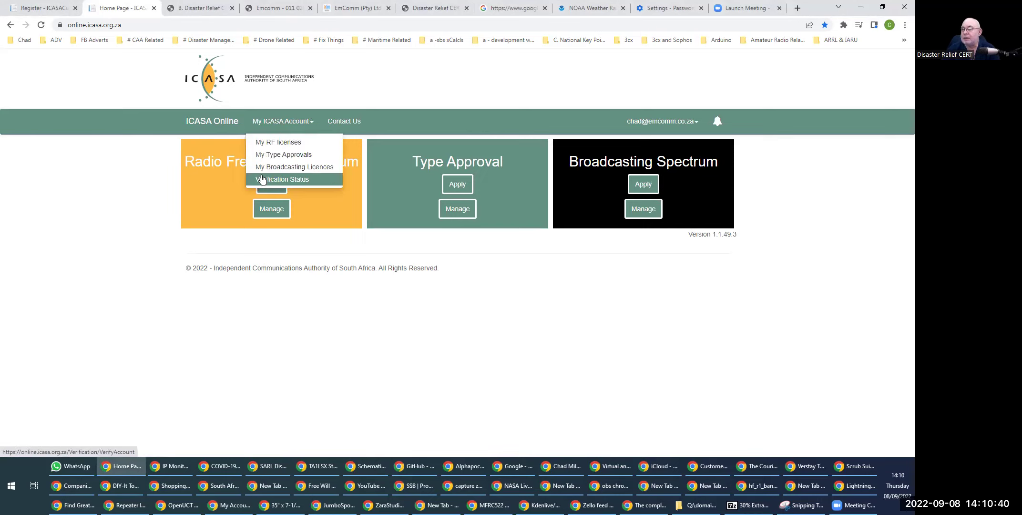
{"action": "left_click", "coordinate": [261, 289]}
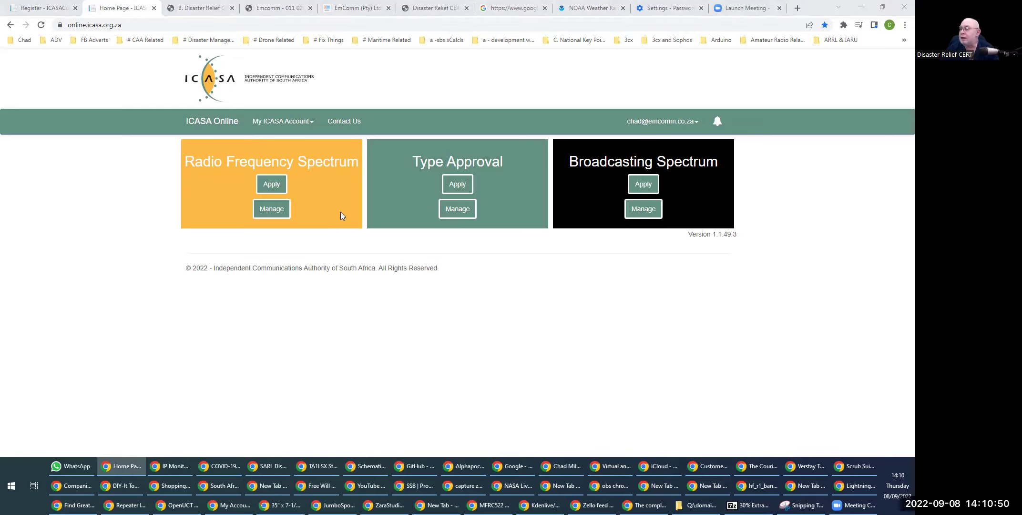
{"action": "left_click", "coordinate": [225, 121]}
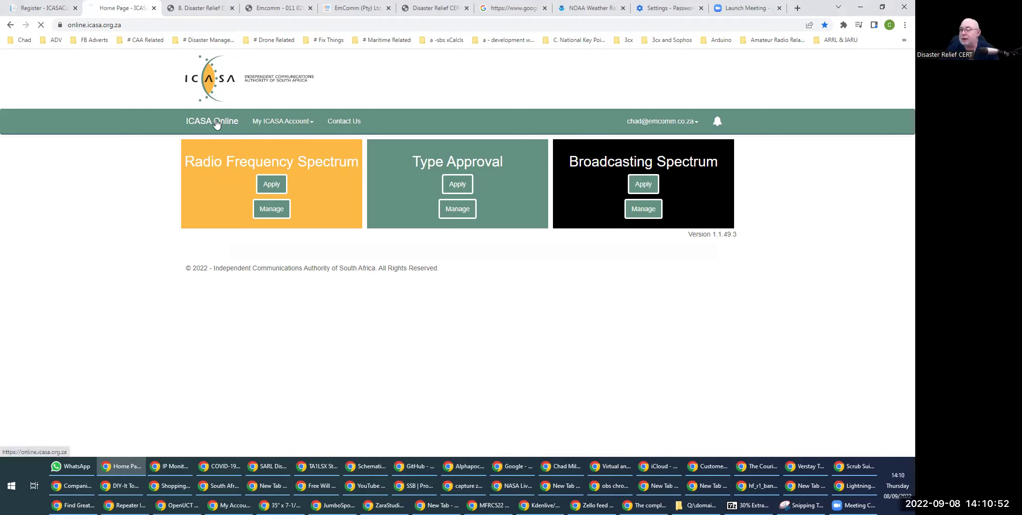
{"action": "left_click", "coordinate": [268, 123]}
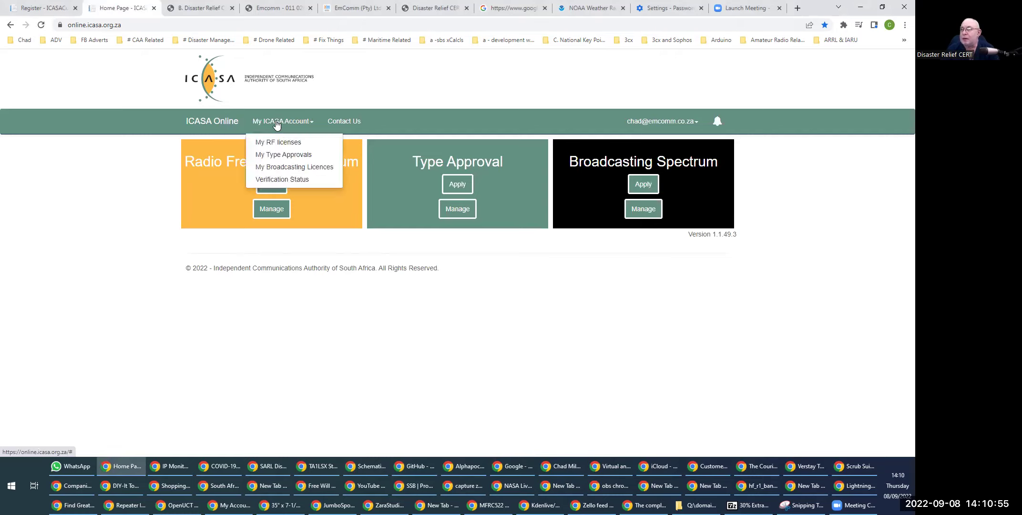
{"action": "left_click", "coordinate": [271, 183]}
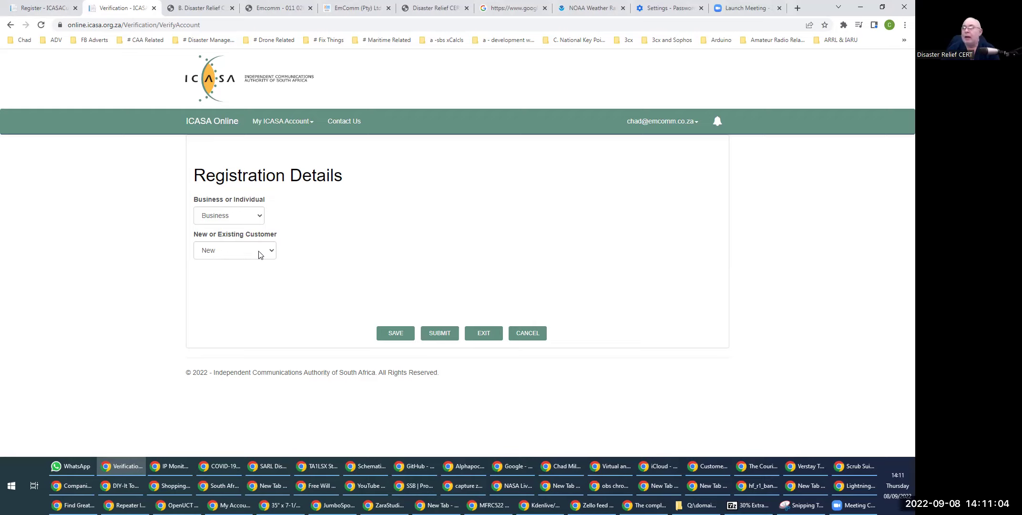
Log in with the saved EmComm Assist credentials in the other browser tab and view its verification status and linked account information.
{"action": "left_click", "coordinate": [43, 10]}
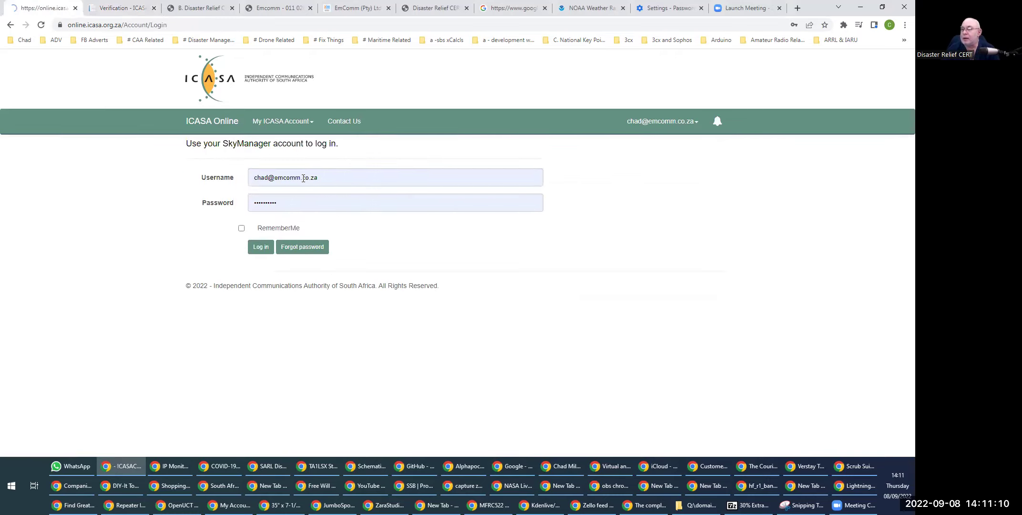
{"action": "left_click", "coordinate": [344, 236]}
{"action": "left_click", "coordinate": [261, 248]}
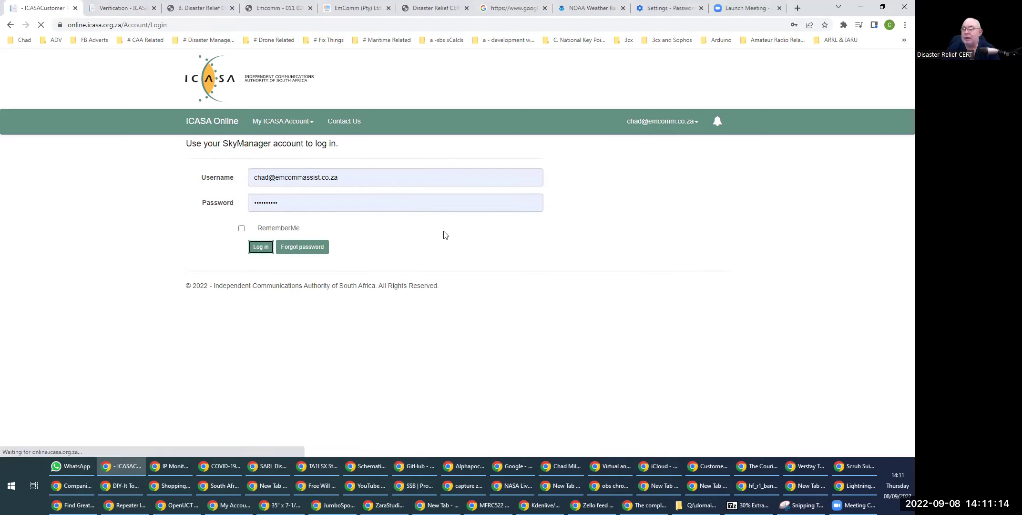
{"action": "left_click", "coordinate": [284, 126]}
{"action": "left_click", "coordinate": [271, 179]}
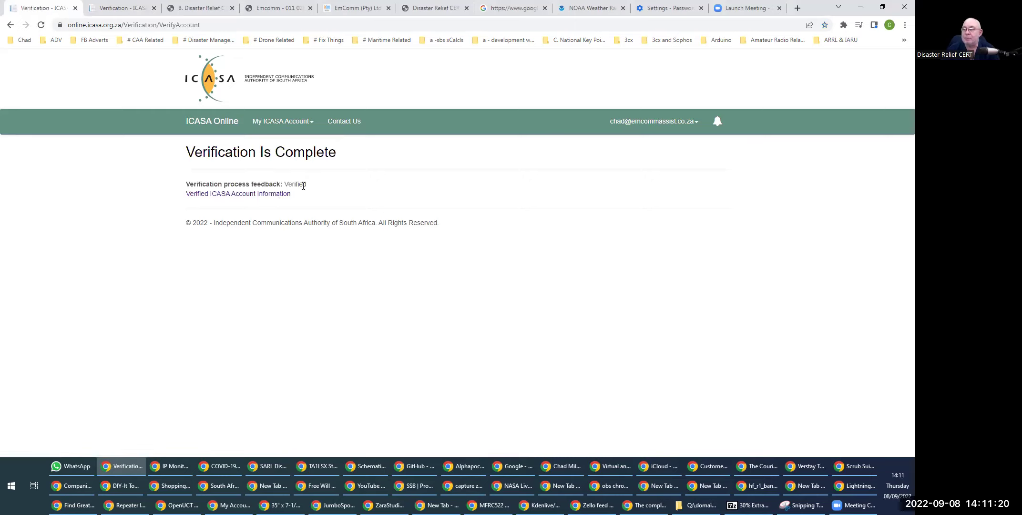
{"action": "left_click", "coordinate": [238, 195]}
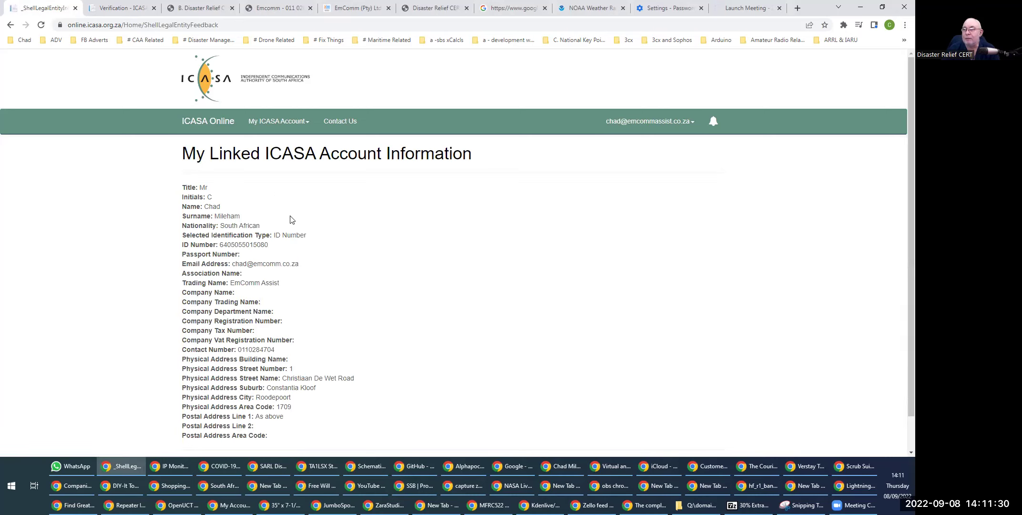
{"action": "left_click", "coordinate": [231, 132]}
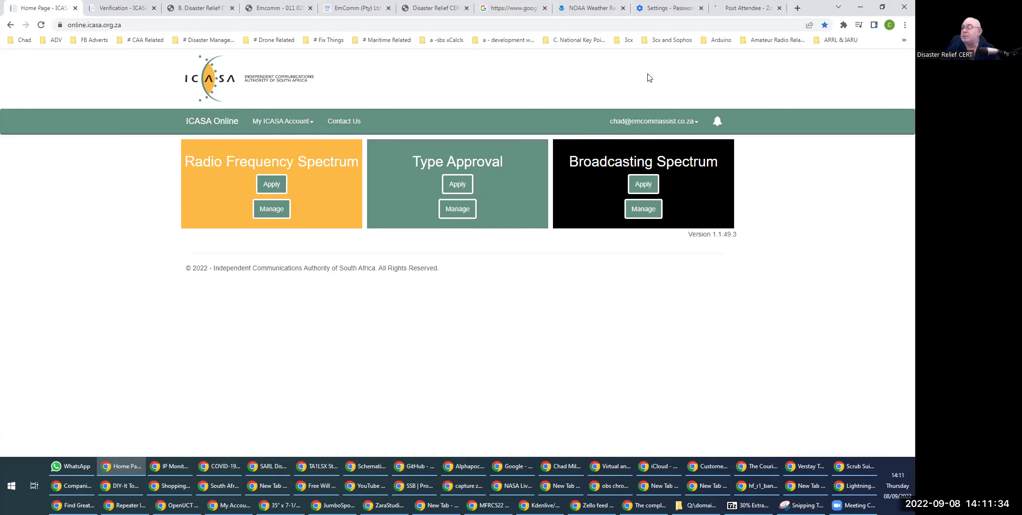
Recheck the verification status in the Verification browser tab and view the linked ICASA account information.
{"action": "left_click", "coordinate": [119, 9]}
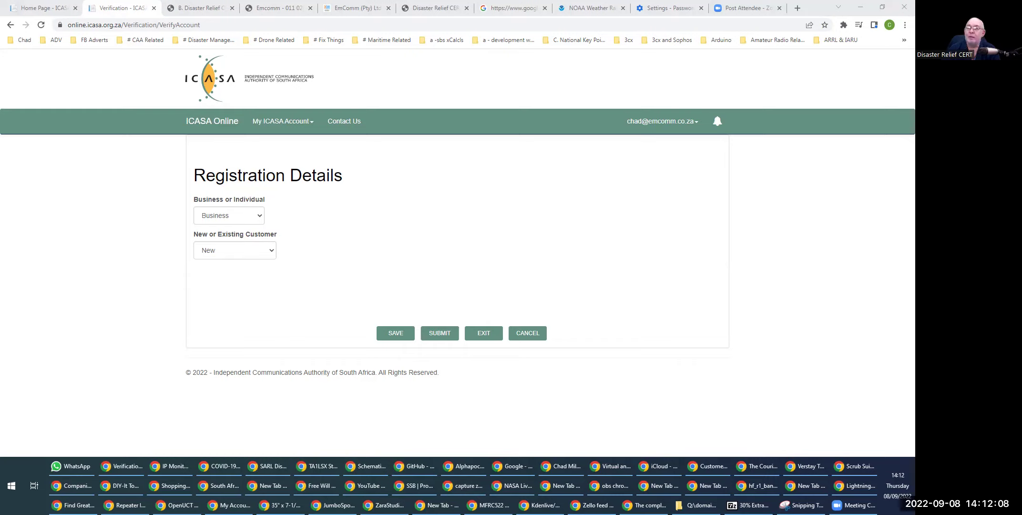
{"action": "left_click", "coordinate": [270, 127]}
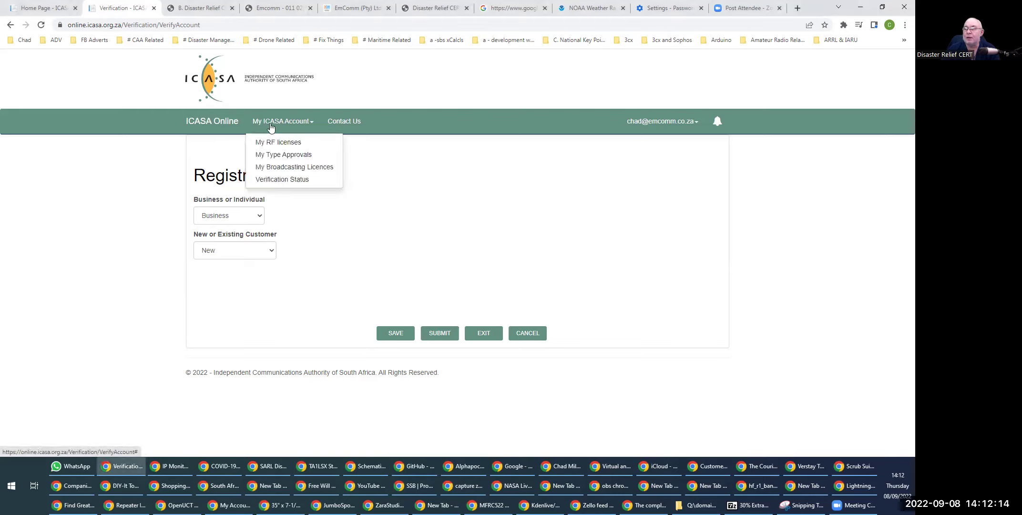
{"action": "left_click", "coordinate": [281, 181]}
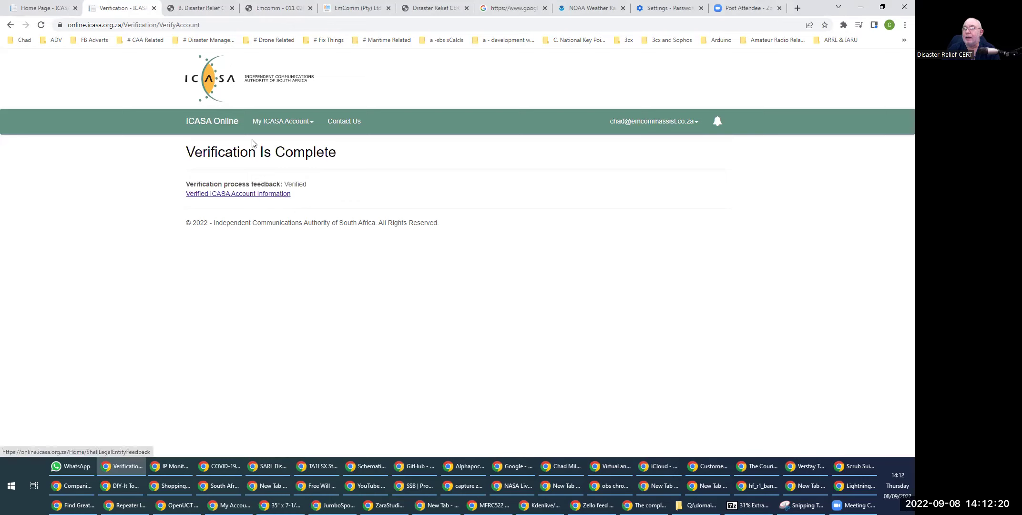
{"action": "left_click", "coordinate": [257, 194]}
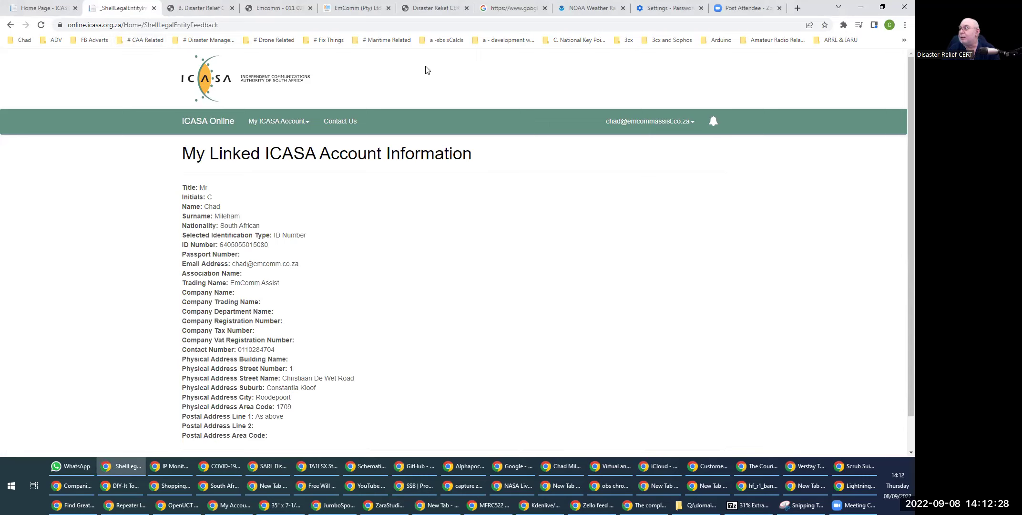
Log off the EmComm Assist account and log back in with the other saved account that still needs verification.
{"action": "left_click", "coordinate": [687, 123]}
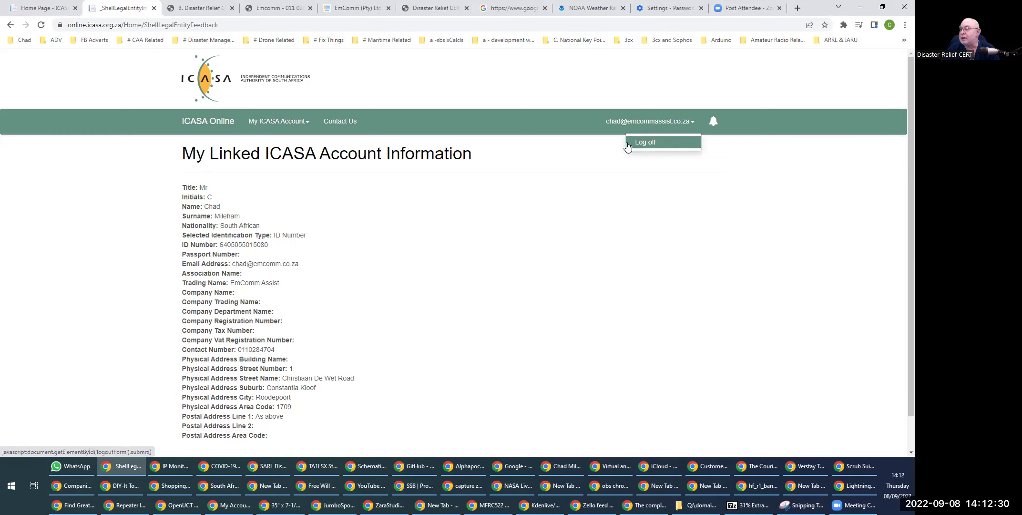
{"action": "left_click", "coordinate": [643, 147]}
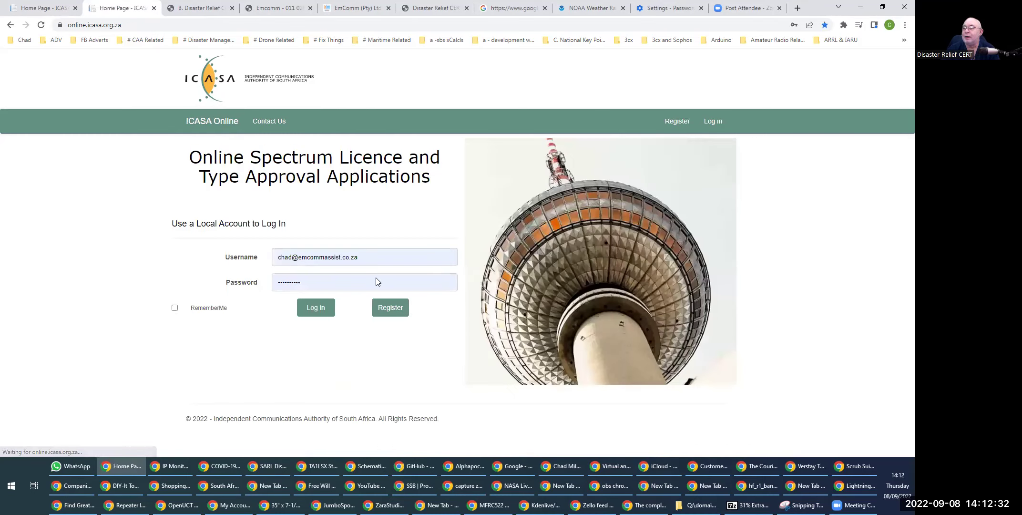
{"action": "left_click", "coordinate": [319, 255]}
{"action": "left_click_drag", "start_coordinate": [319, 254], "coordinate": [173, 238]}
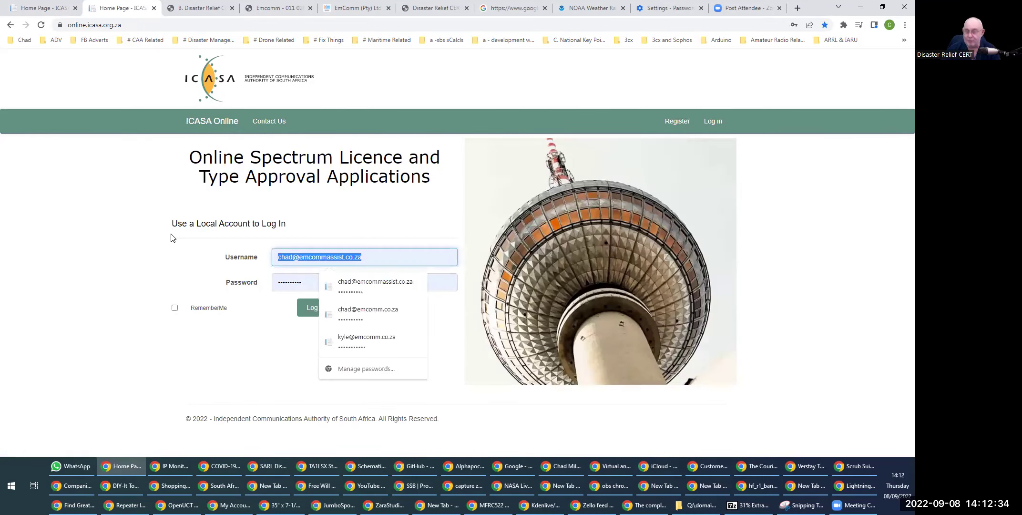
{"action": "left_click", "coordinate": [329, 312]}
{"action": "left_click", "coordinate": [313, 309]}
Open the Verification Status page to reach the account's Registration Details form.
{"action": "left_click", "coordinate": [273, 122]}
{"action": "left_click", "coordinate": [270, 184]}
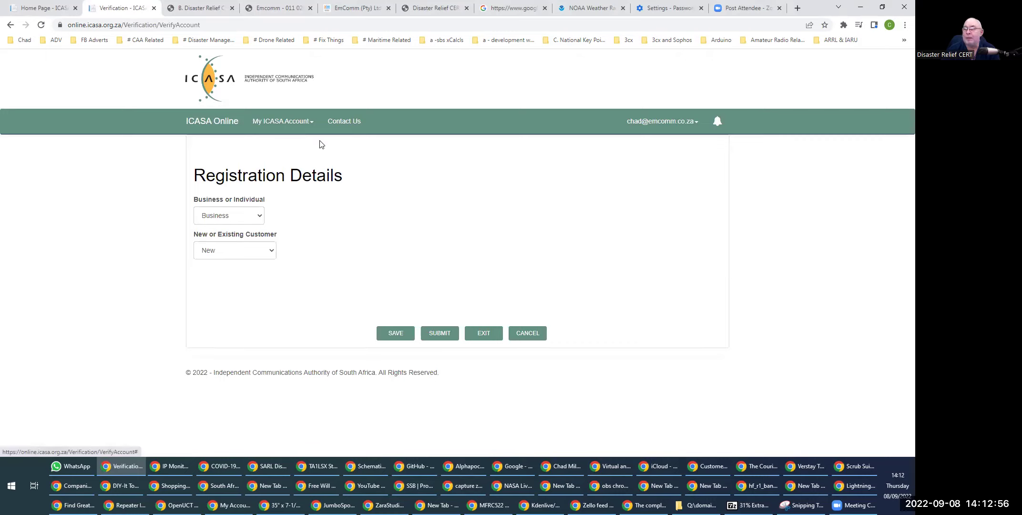
{"action": "left_click", "coordinate": [276, 125]}
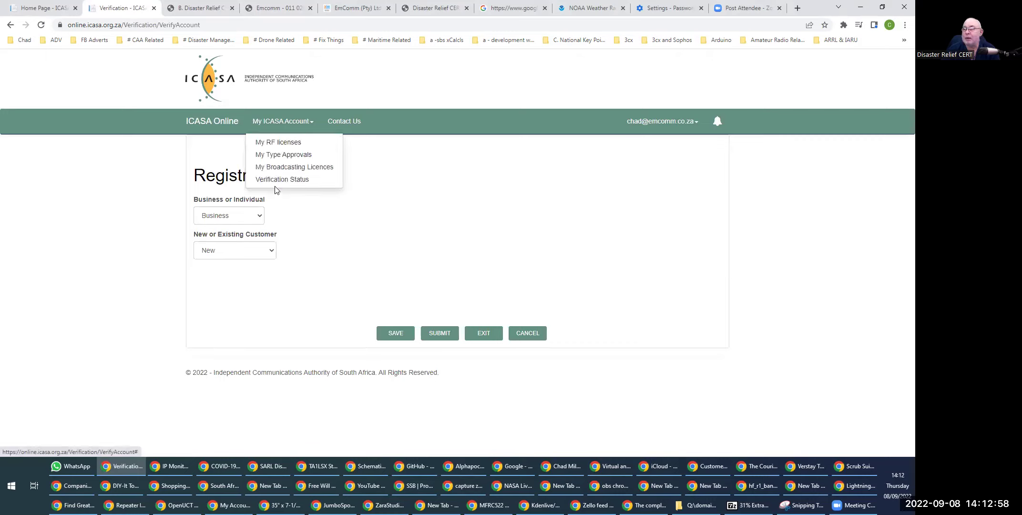
{"action": "left_click", "coordinate": [219, 213]}
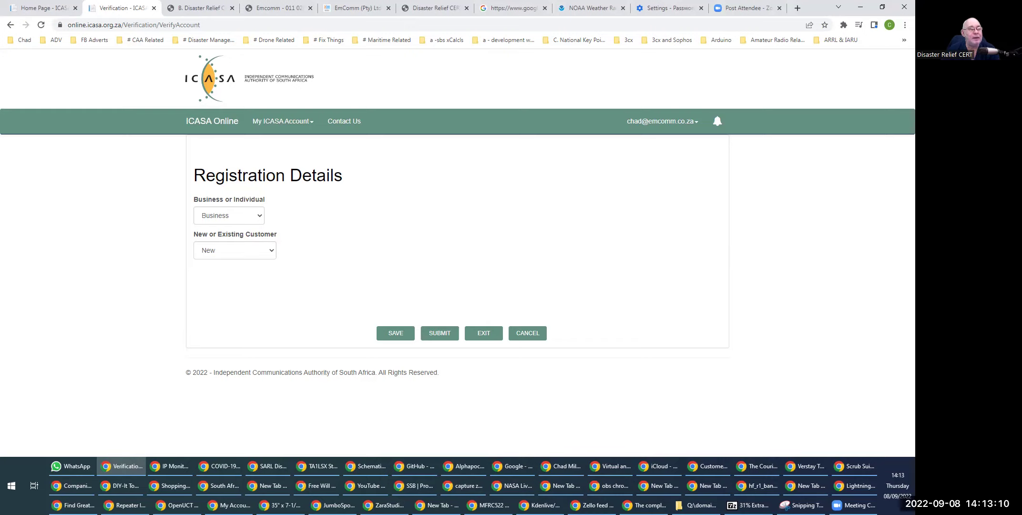
Set the registration to Individual and the customer status to Existing, and submit the Registration Details form.
{"action": "left_click", "coordinate": [228, 217]}
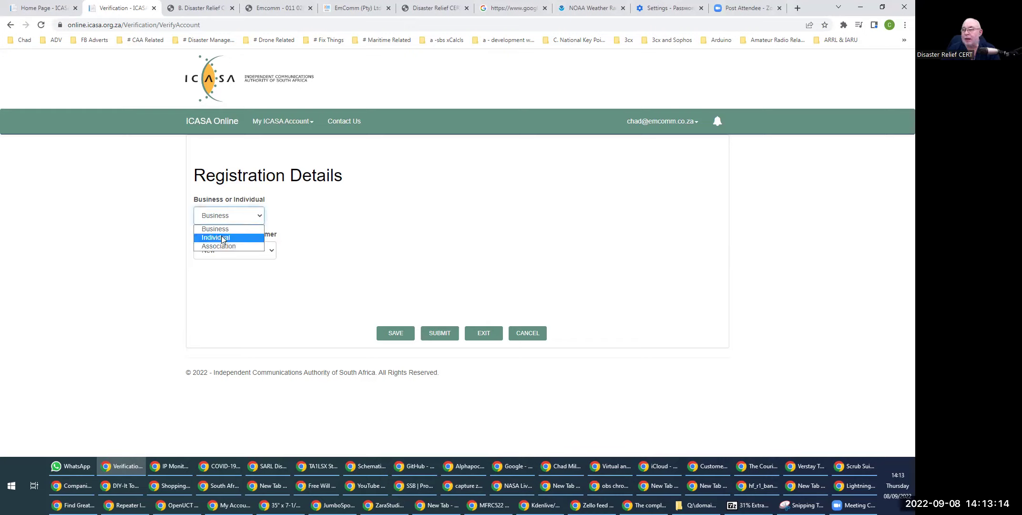
{"action": "key", "text": "Return"}
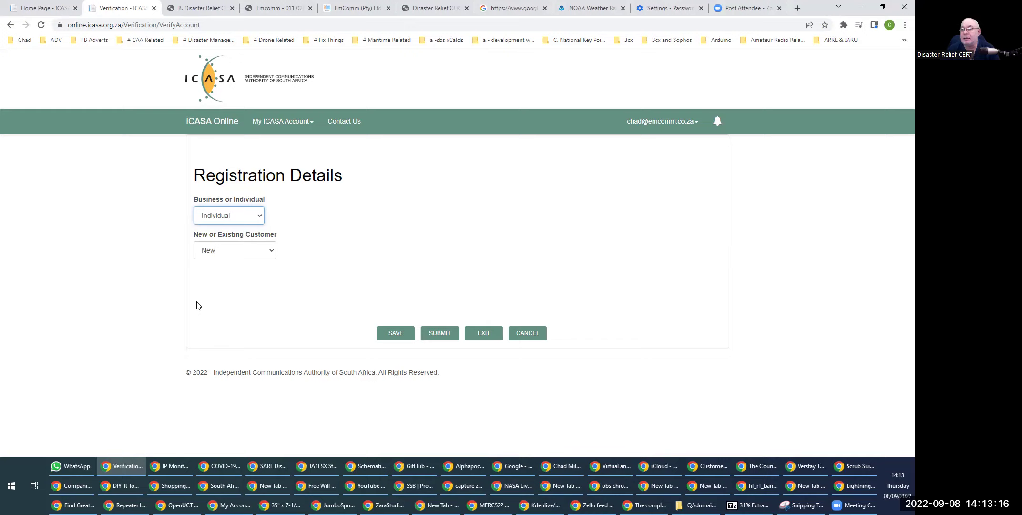
{"action": "left_click", "coordinate": [218, 250]}
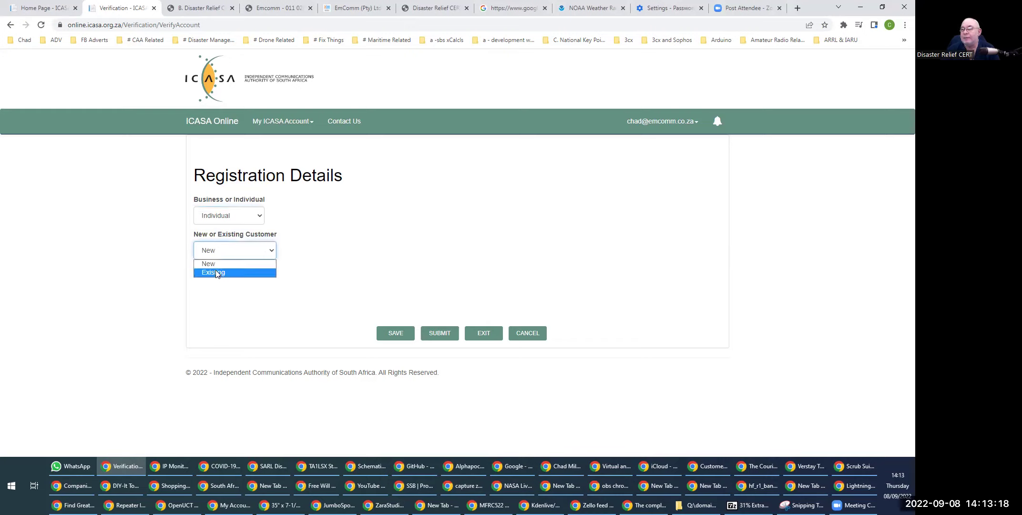
{"action": "key", "text": "Return"}
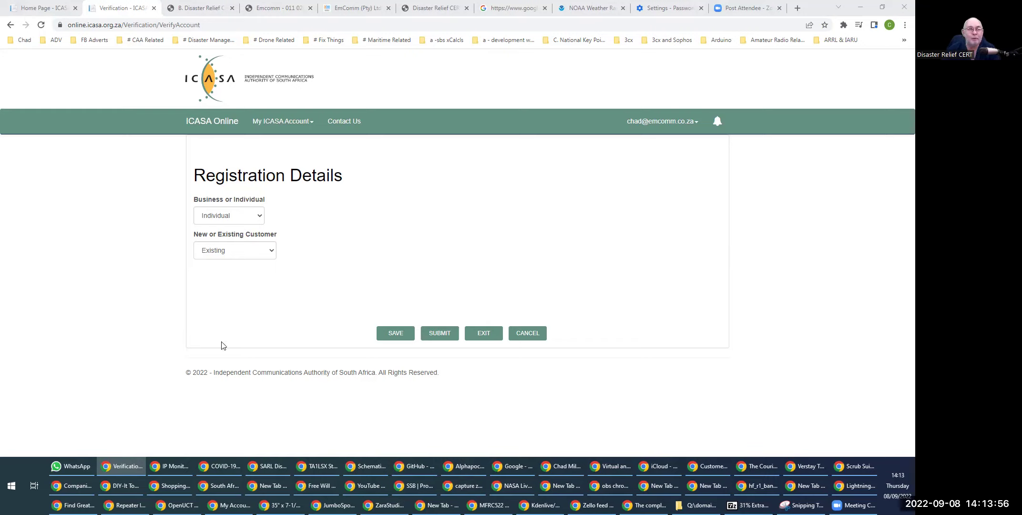
{"action": "left_click", "coordinate": [436, 334]}
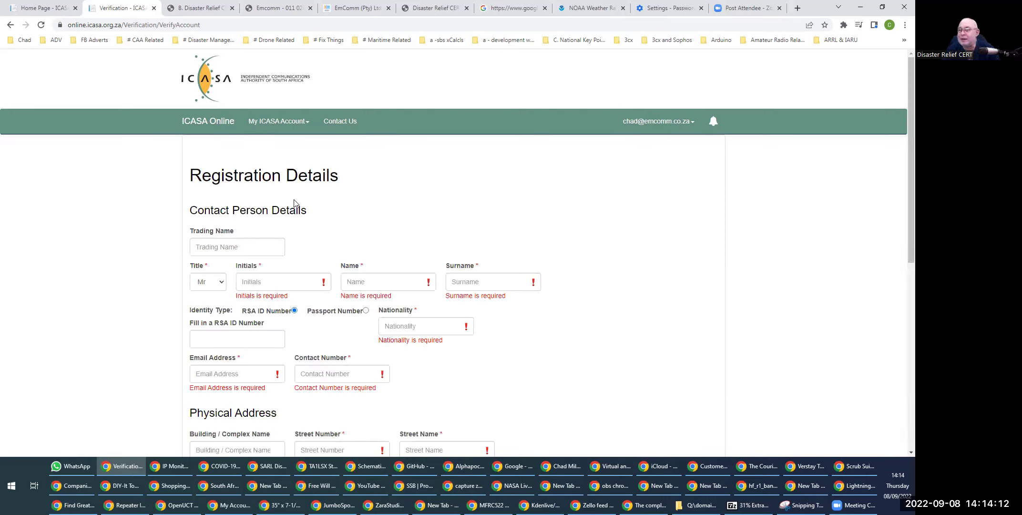
Review the contact person, physical address, postal address and supporting documentation fields of the expanded registration form.
{"action": "scroll", "coordinate": [119, 215], "scroll_direction": "down", "scroll_amount": 1}
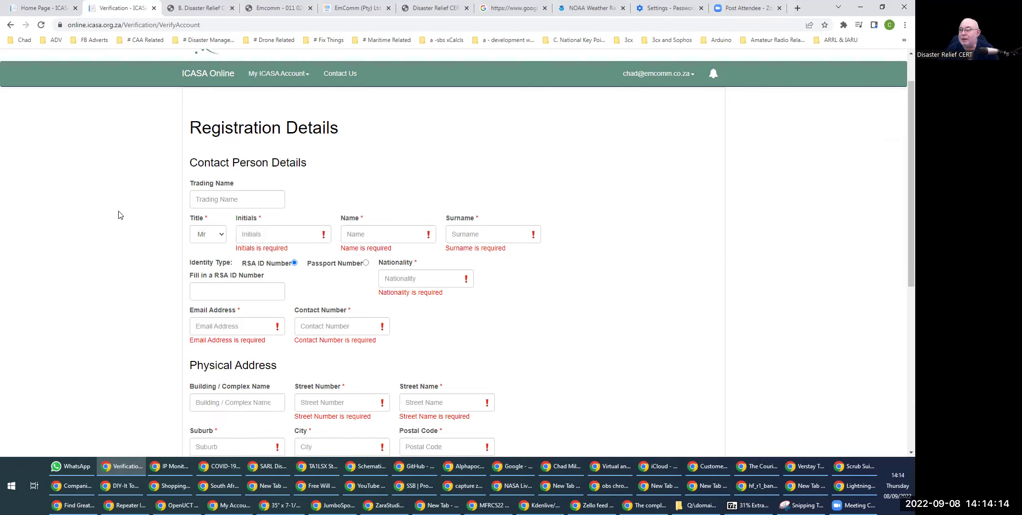
{"action": "scroll", "coordinate": [119, 215], "scroll_direction": "down", "scroll_amount": 4}
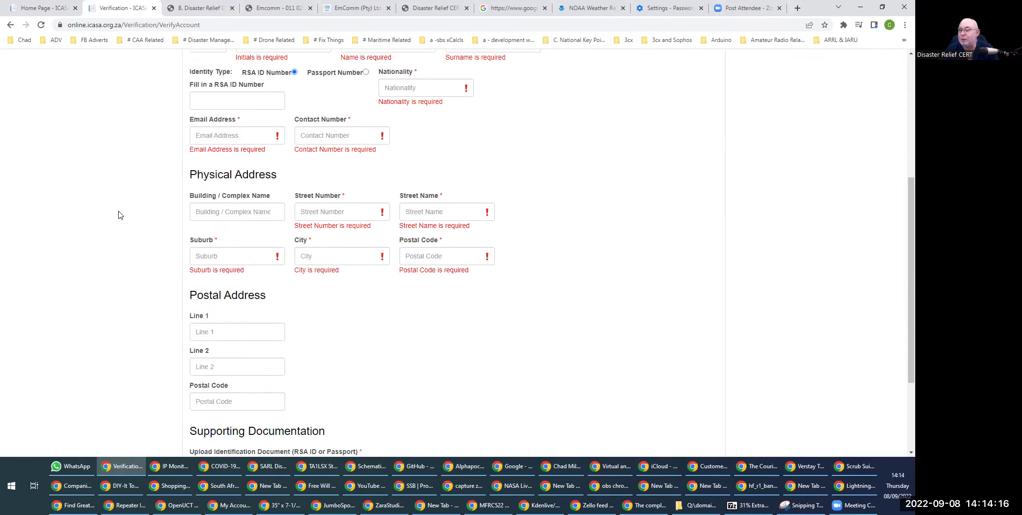
{"action": "scroll", "coordinate": [119, 215], "scroll_direction": "up", "scroll_amount": 2}
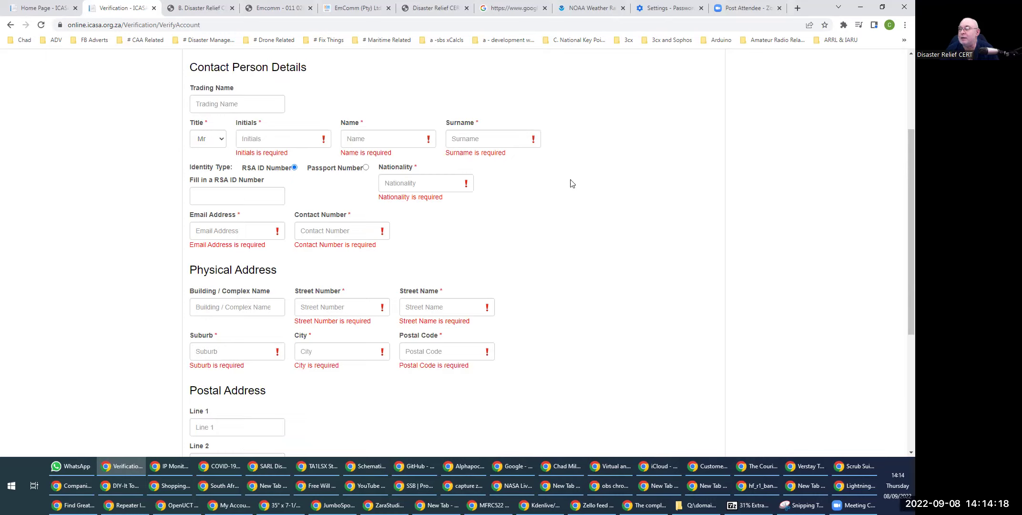